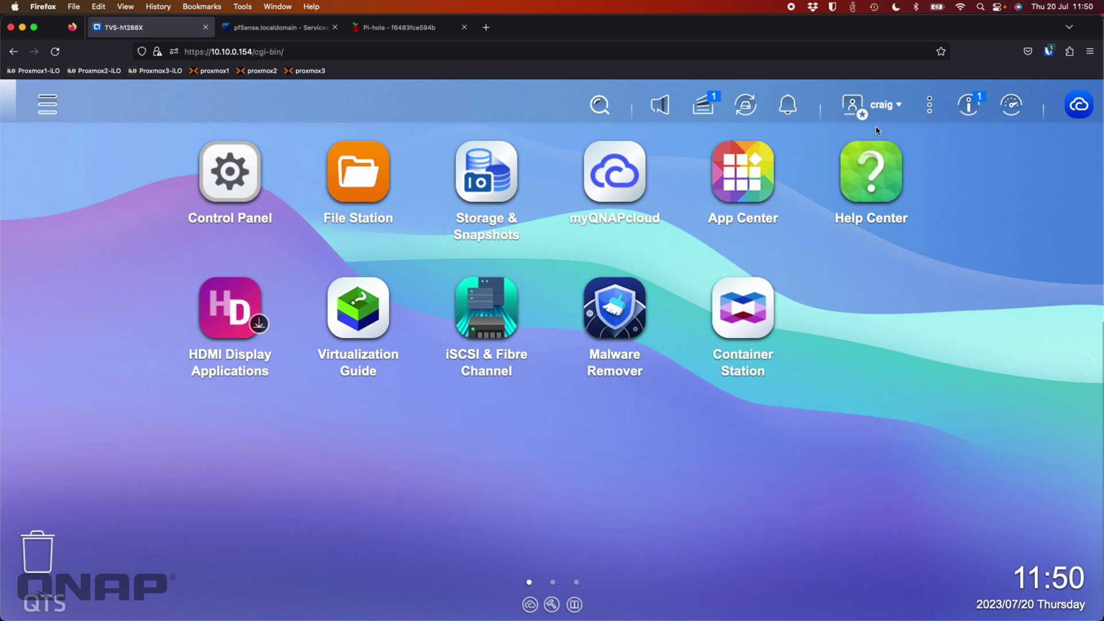
Open Login and Security from the account menu and go to the 2-Step Verification tab.
left_click(860, 107)
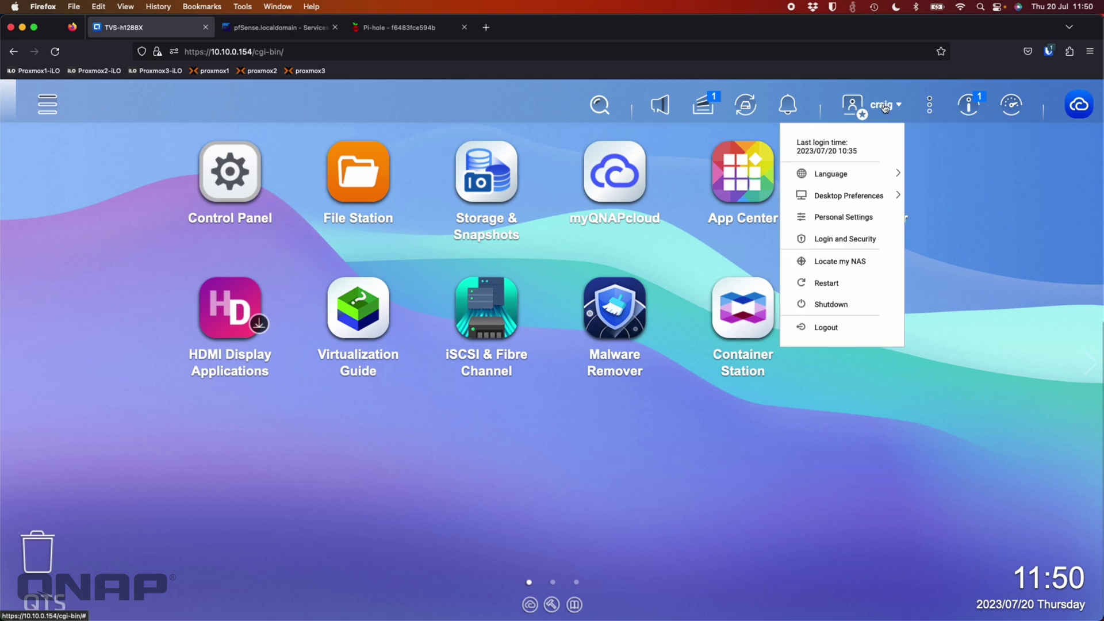
left_click(839, 245)
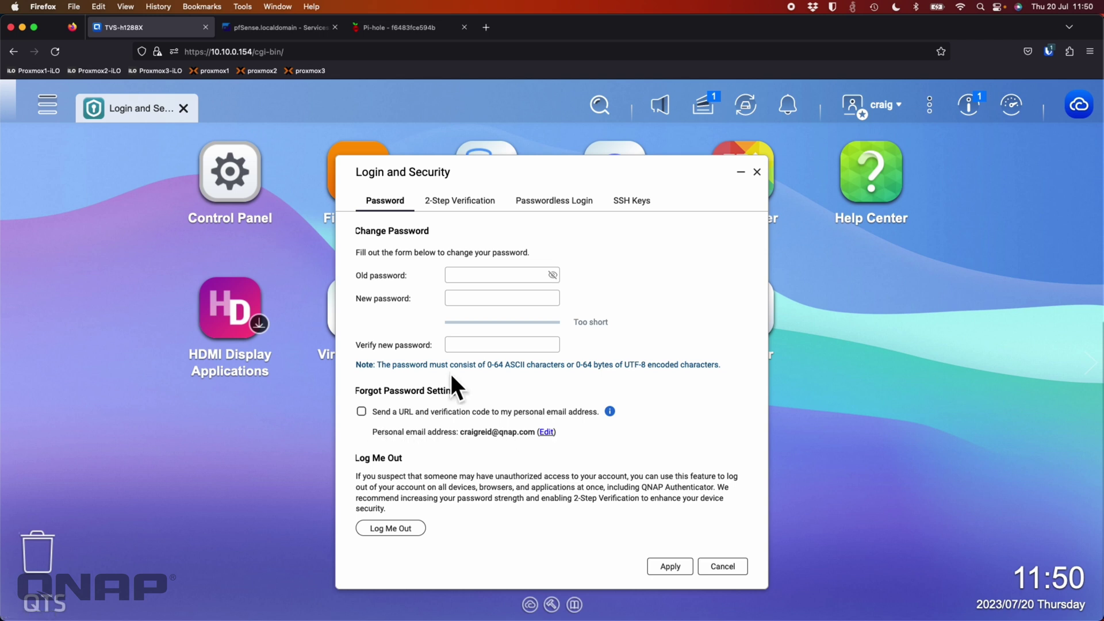
left_click(475, 212)
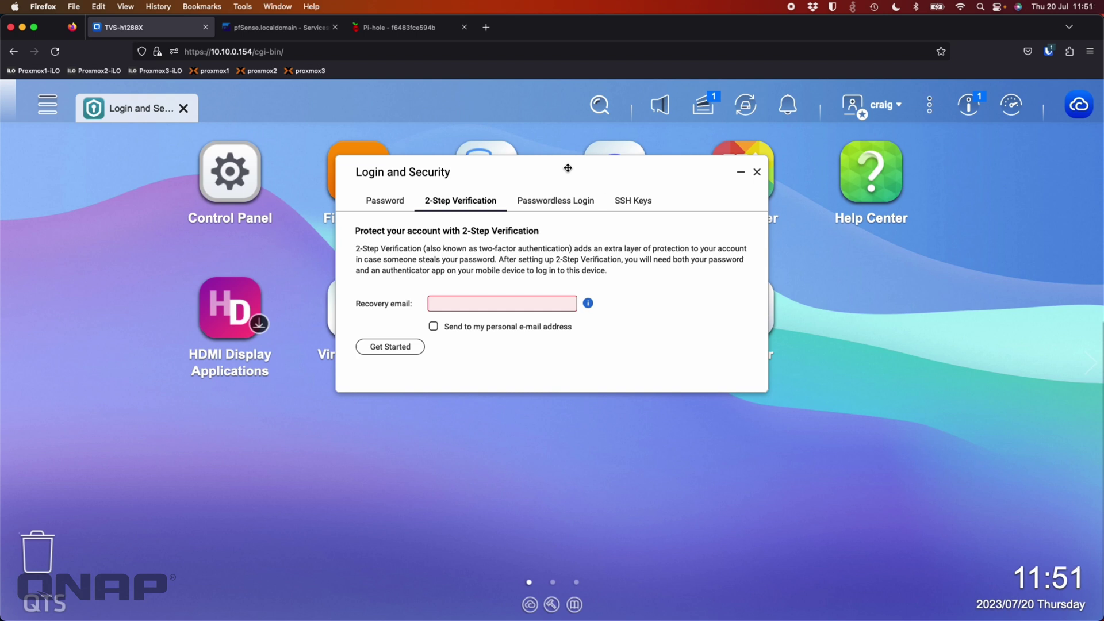
Enter the recovery email address, start setup, and confirm identity with the account password.
left_click(488, 303)
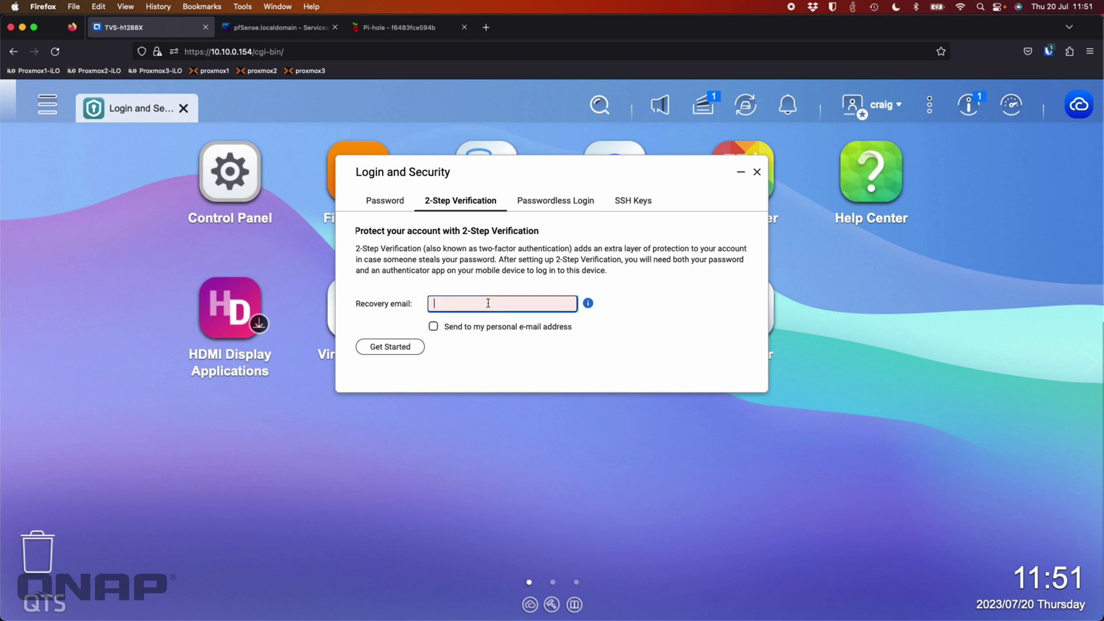
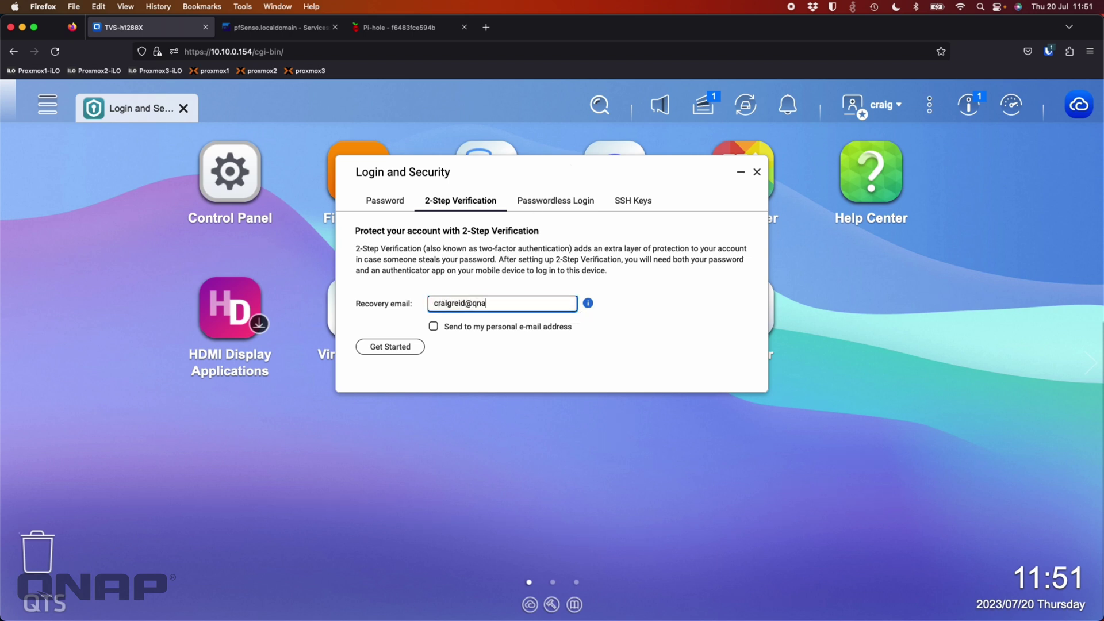
left_click(374, 347)
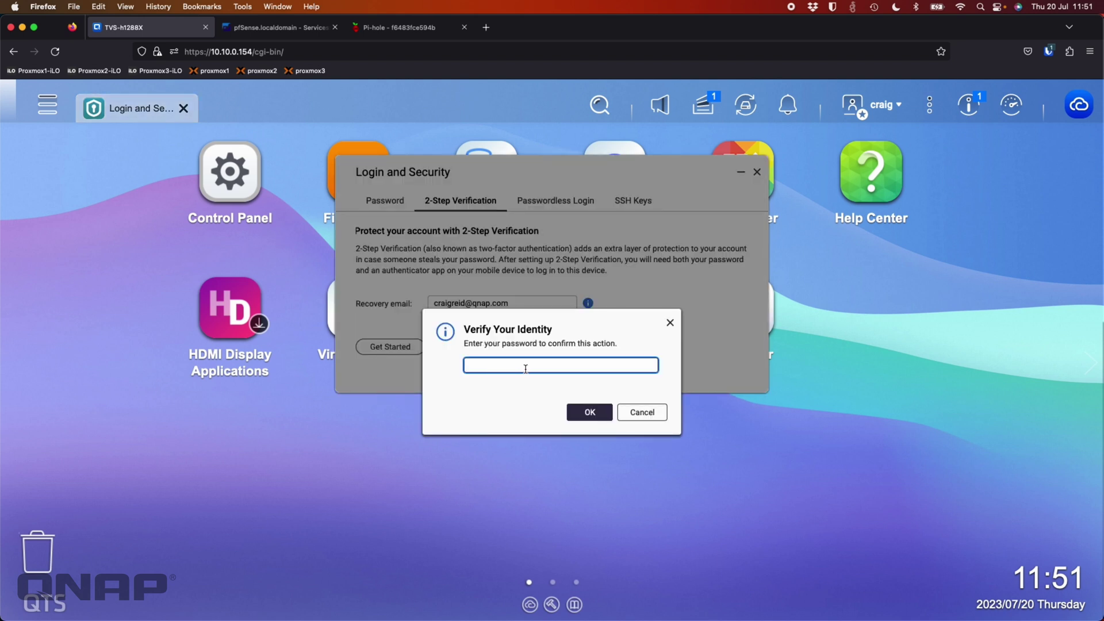
type("•")
left_click(577, 410)
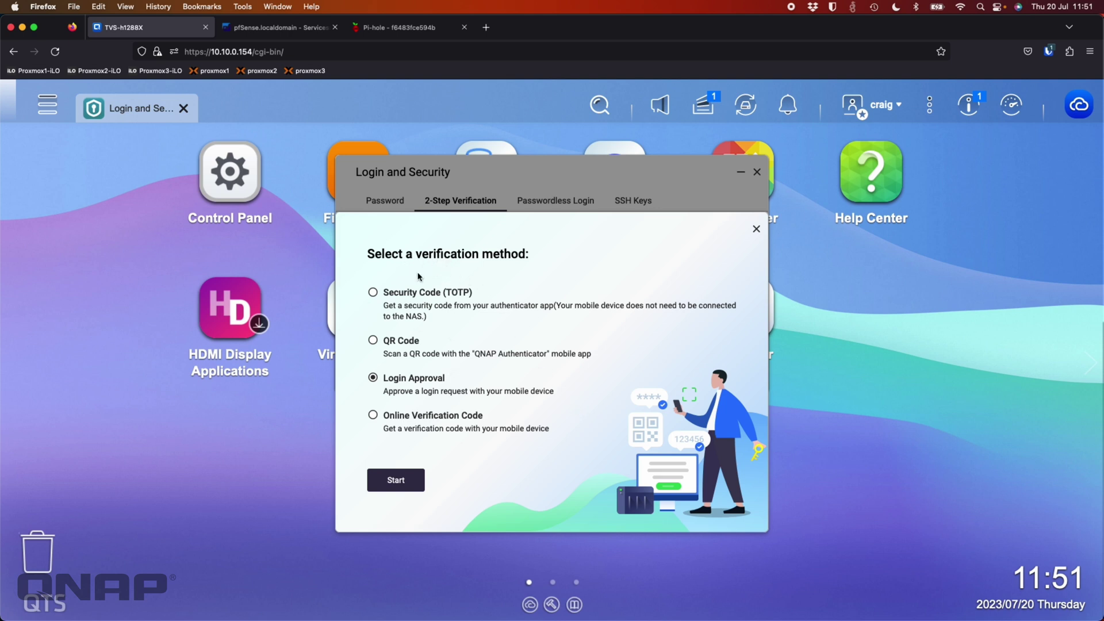
Choose QR Code as the verification method and advance the wizard to the pairing QR code.
left_click(395, 347)
left_click(401, 486)
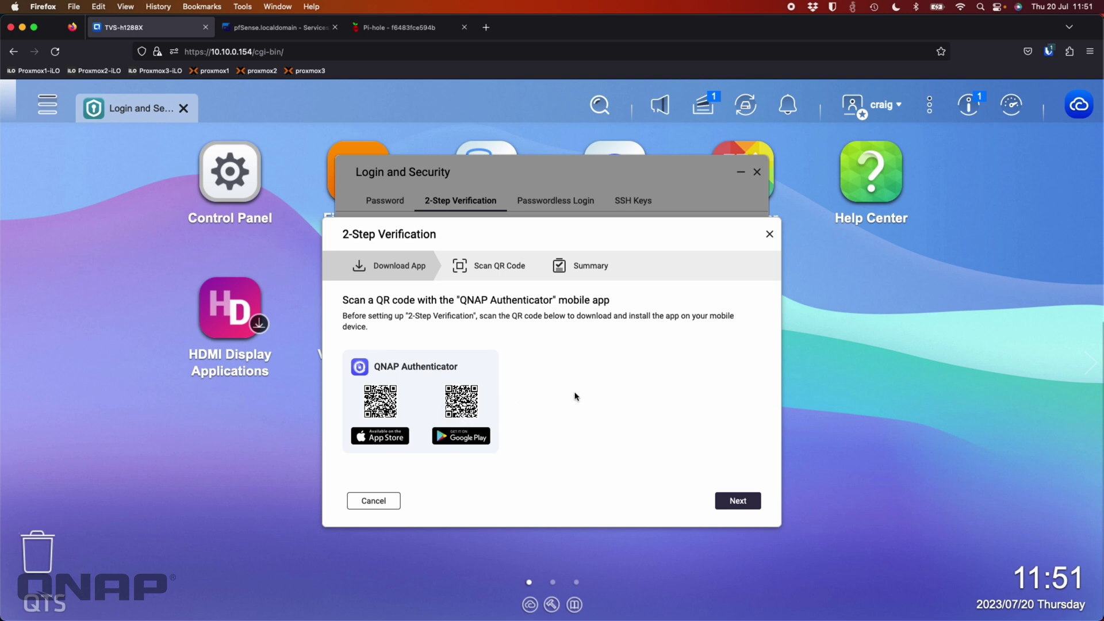
left_click(737, 503)
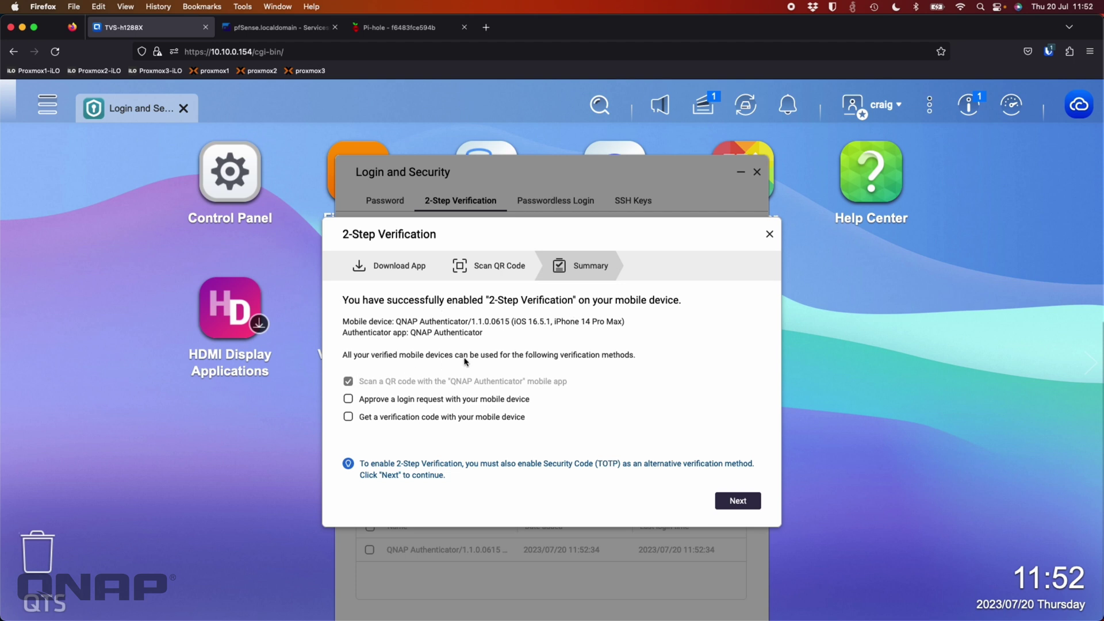
Add login approval and phone verification codes as extra verification methods.
left_click(418, 401)
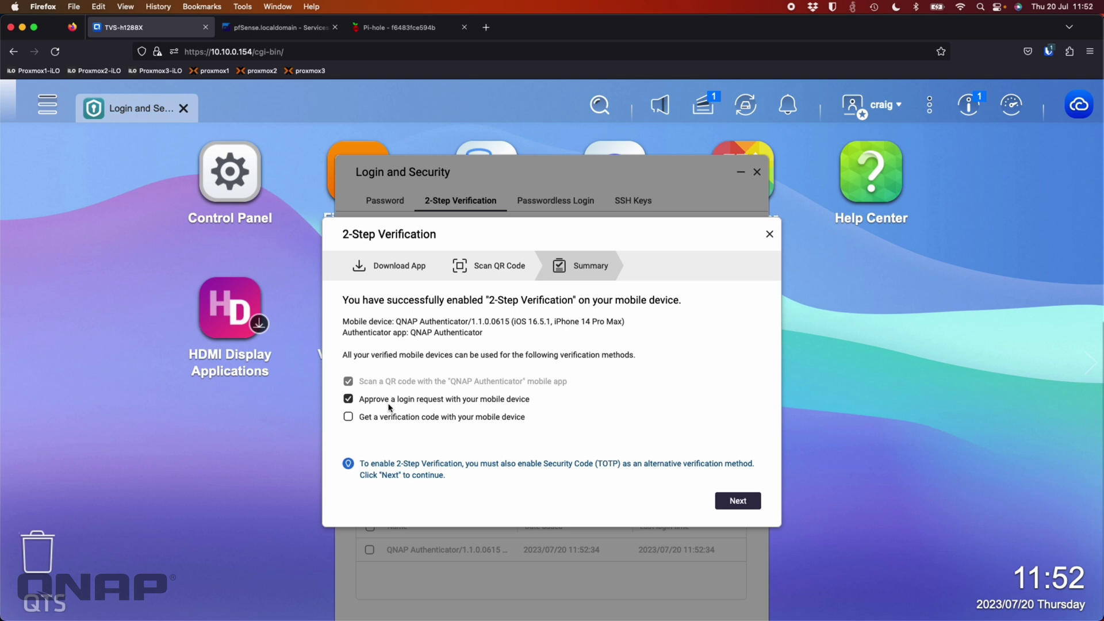
left_click(421, 419)
left_click(738, 502)
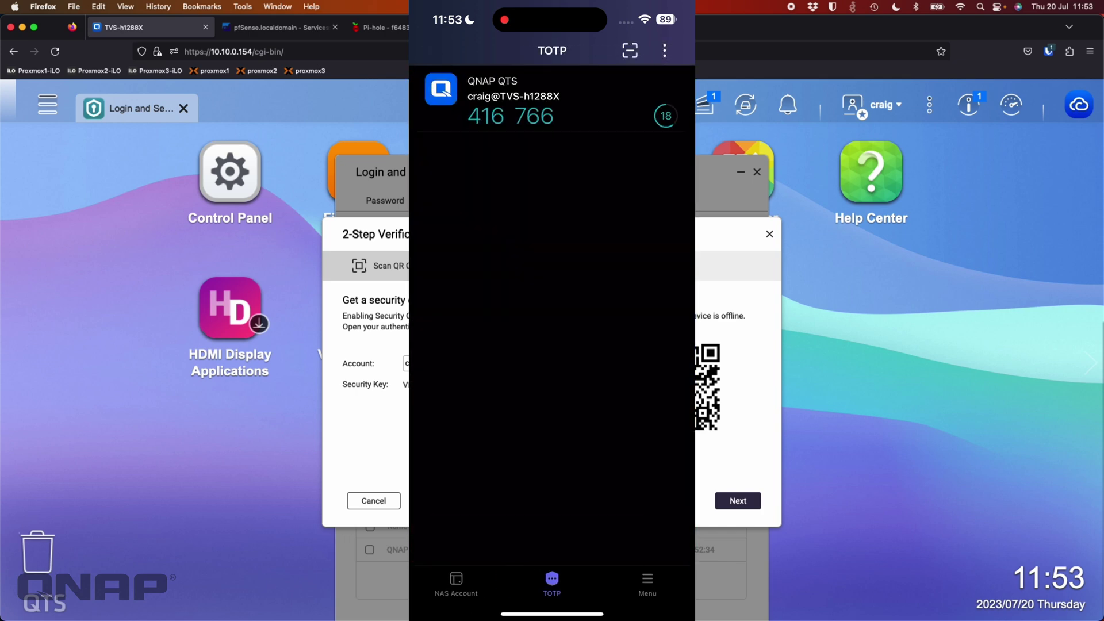
Enter and verify the authenticator's security code, then finish enabling 2-Step Verification.
left_click(758, 507)
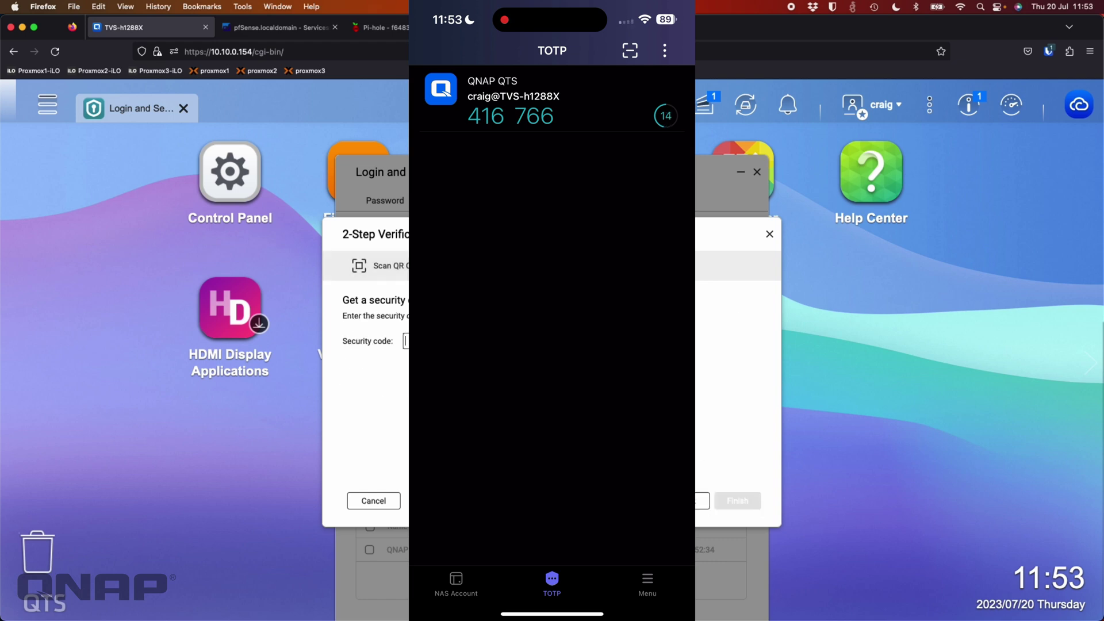
left_click(434, 345)
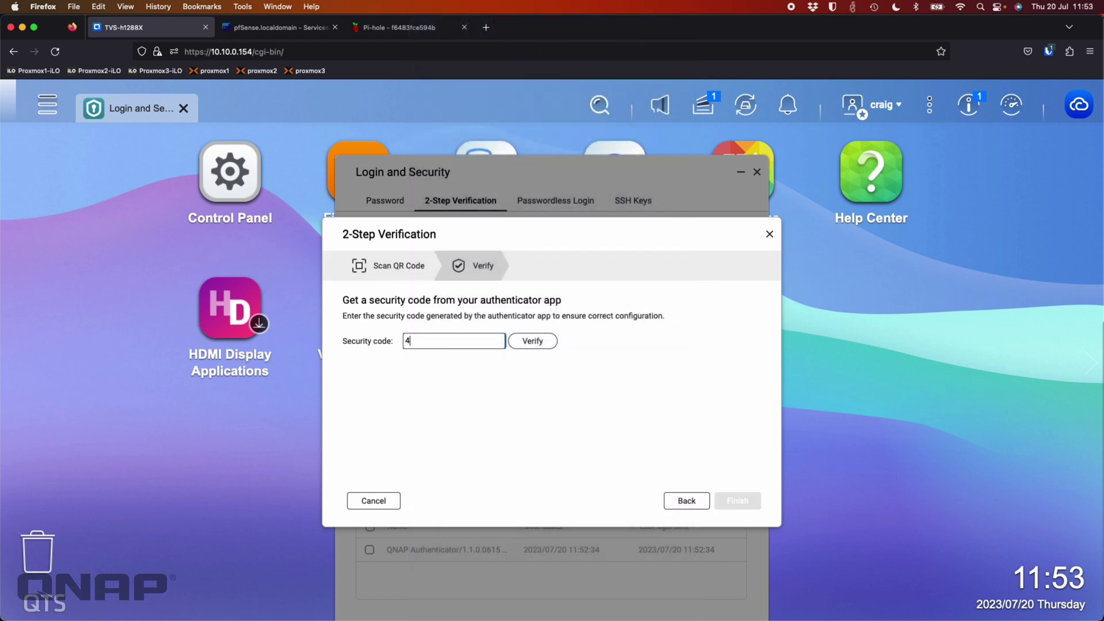
left_click(534, 344)
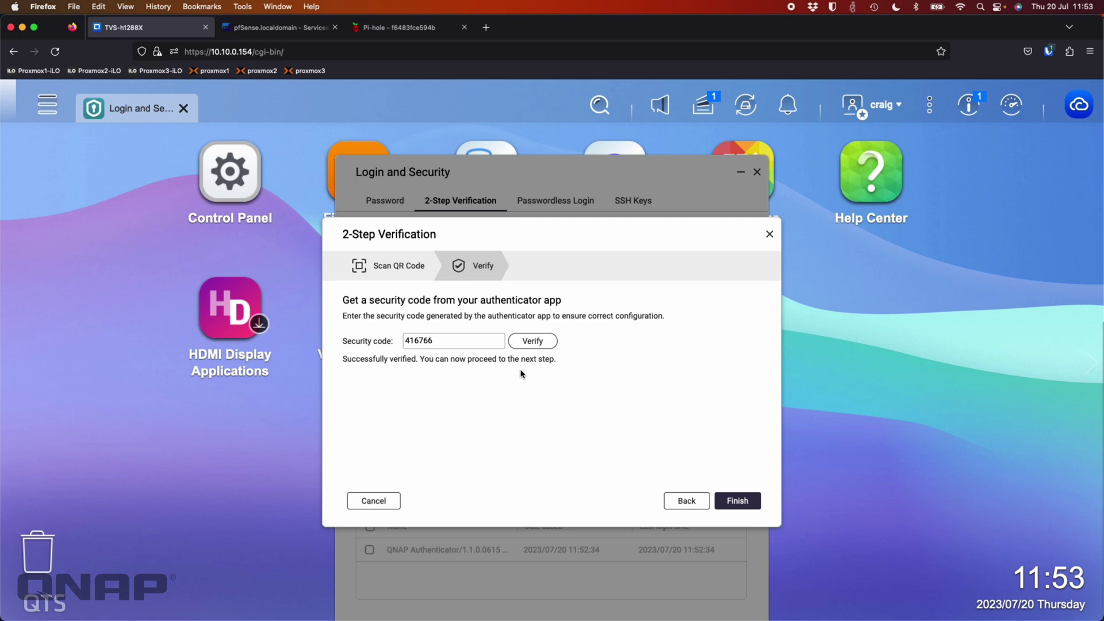
left_click(738, 501)
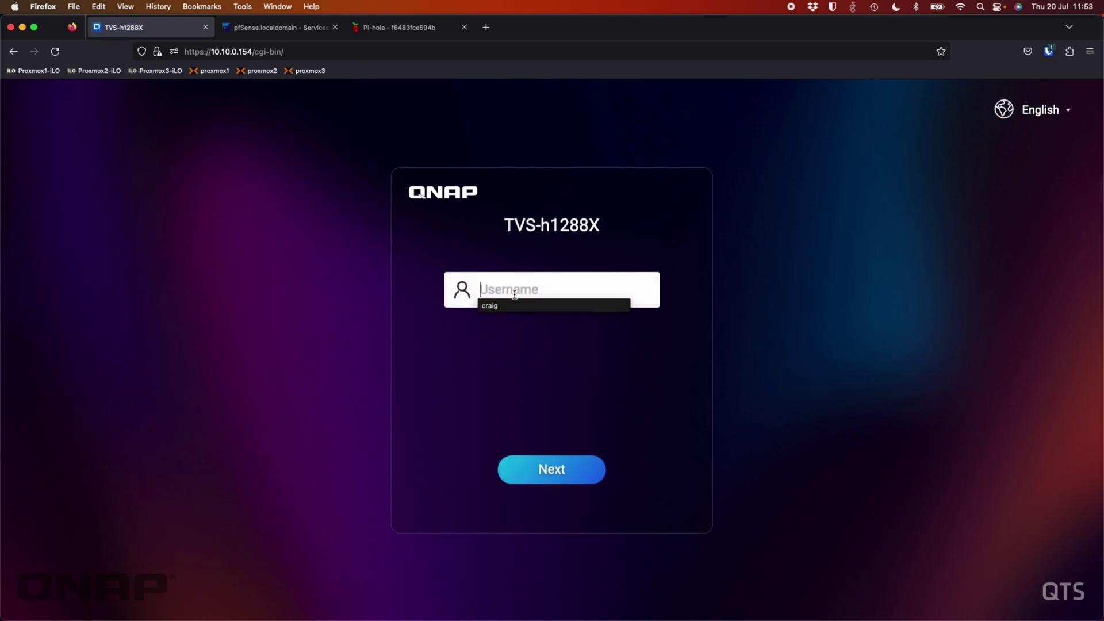
Sign back in with the username, account password and the authenticator's TOTP security code.
type("craig")
key("Return")
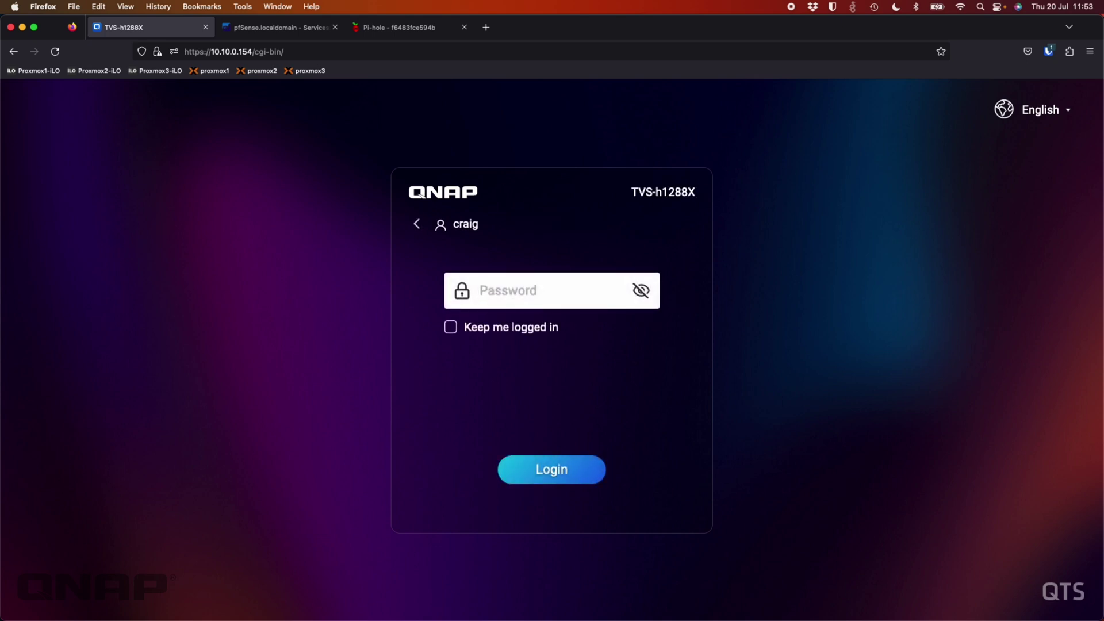
type("•••••••••")
key("Return")
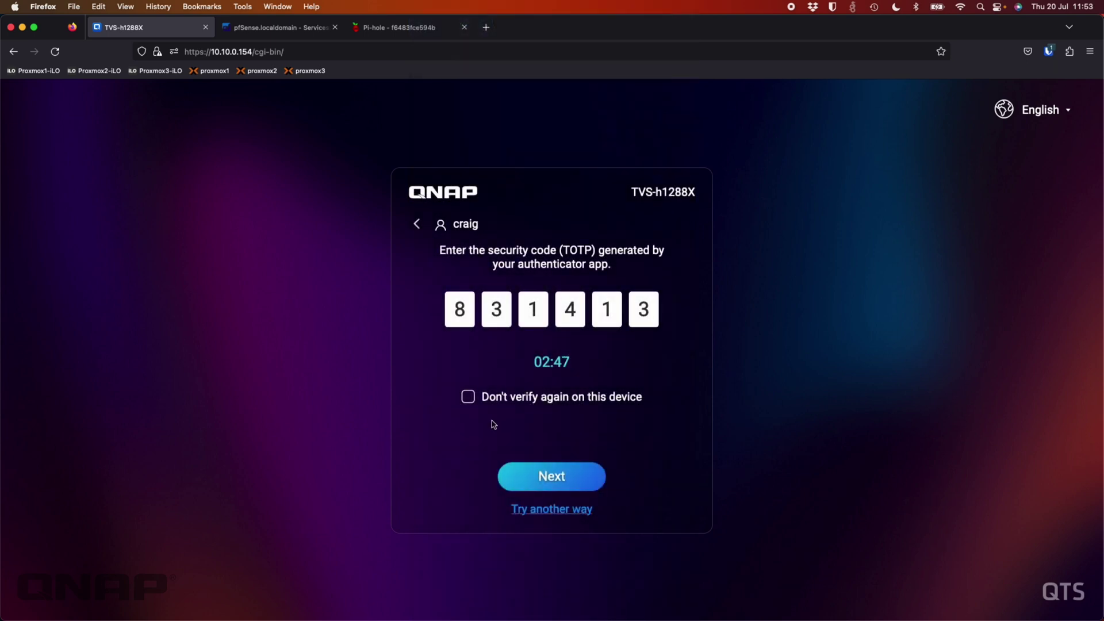
left_click(556, 486)
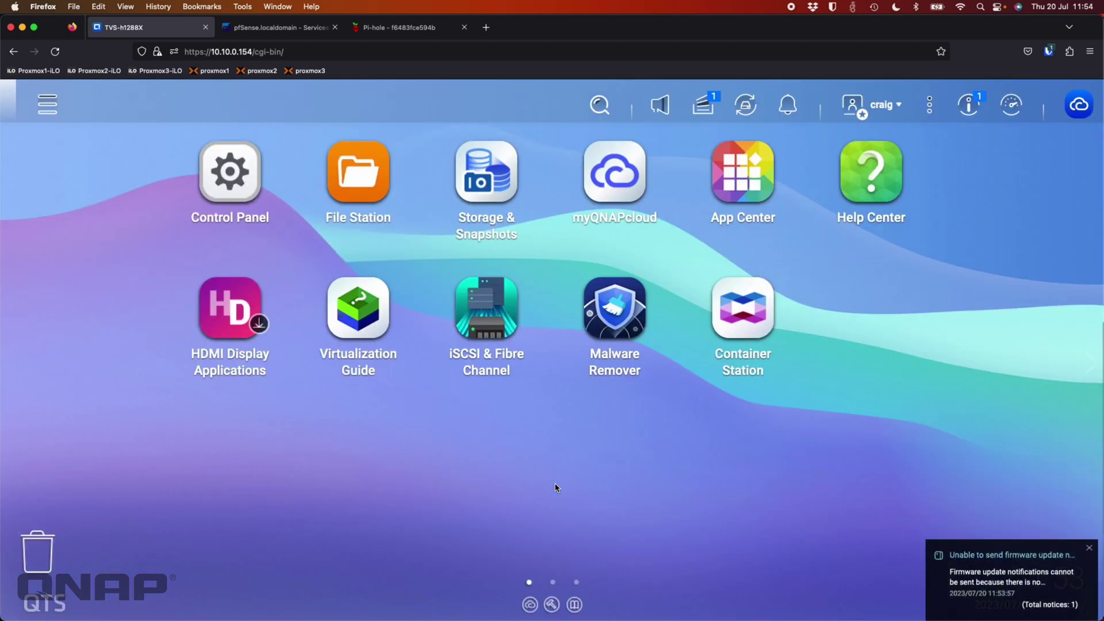
Enable Passwordless Login with the paired authenticator device, confirm the password, apply, and close Login and Security.
left_click(897, 114)
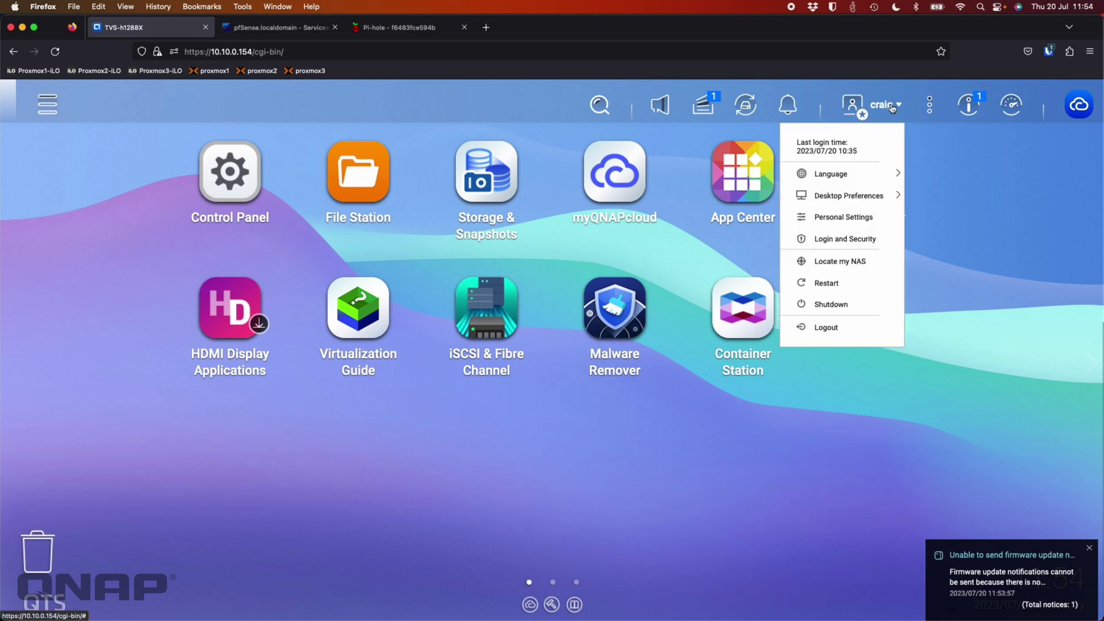
left_click(868, 244)
left_click(556, 205)
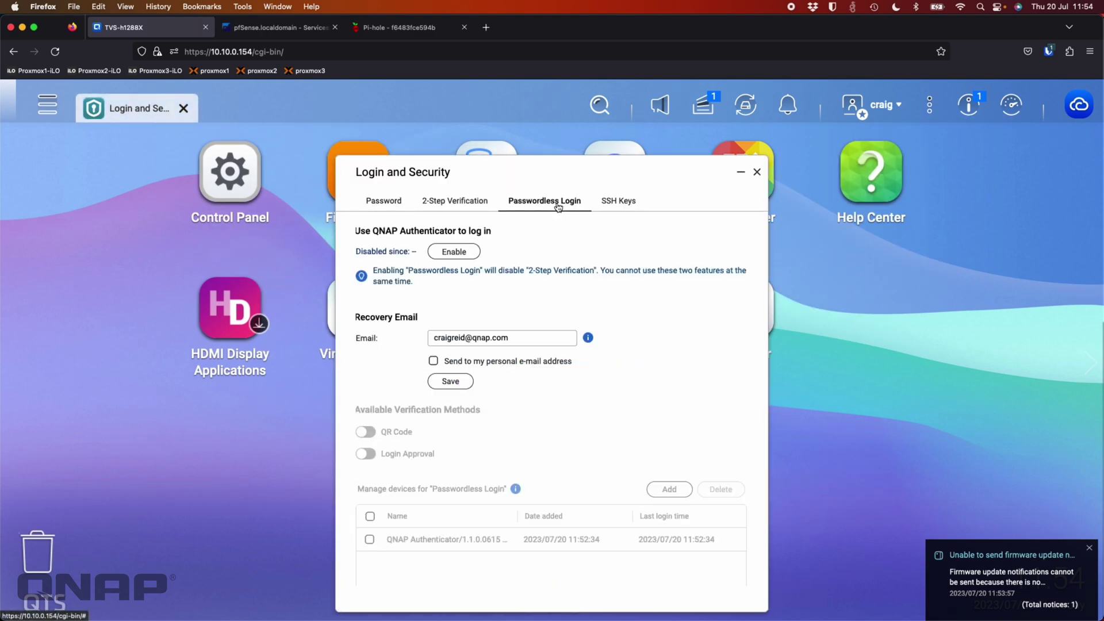
left_click(464, 255)
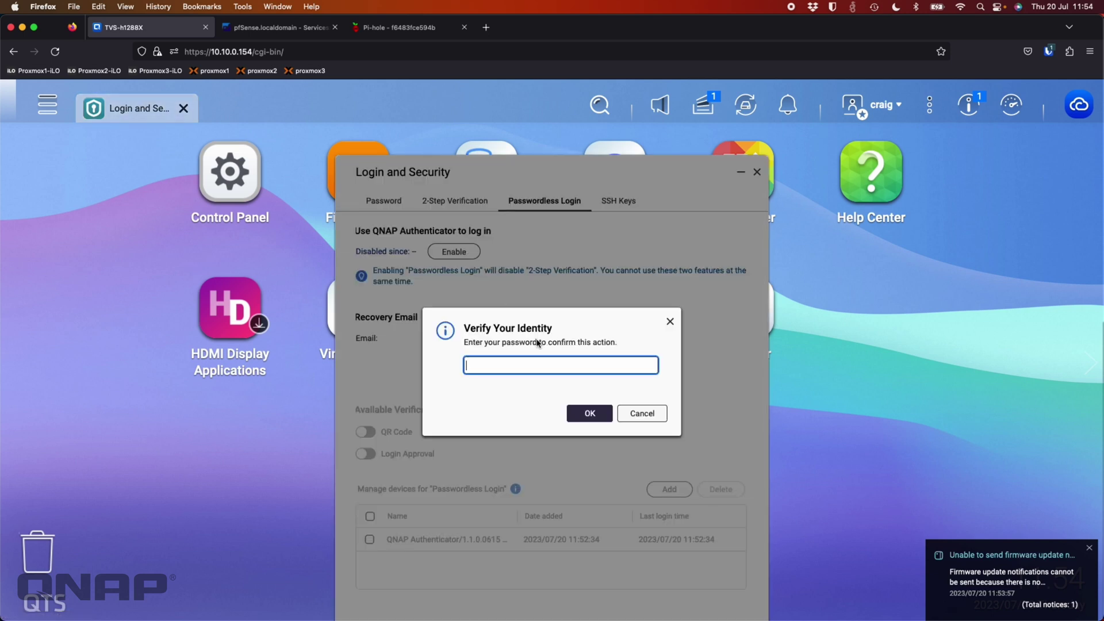
type("••••••••••")
key("Return")
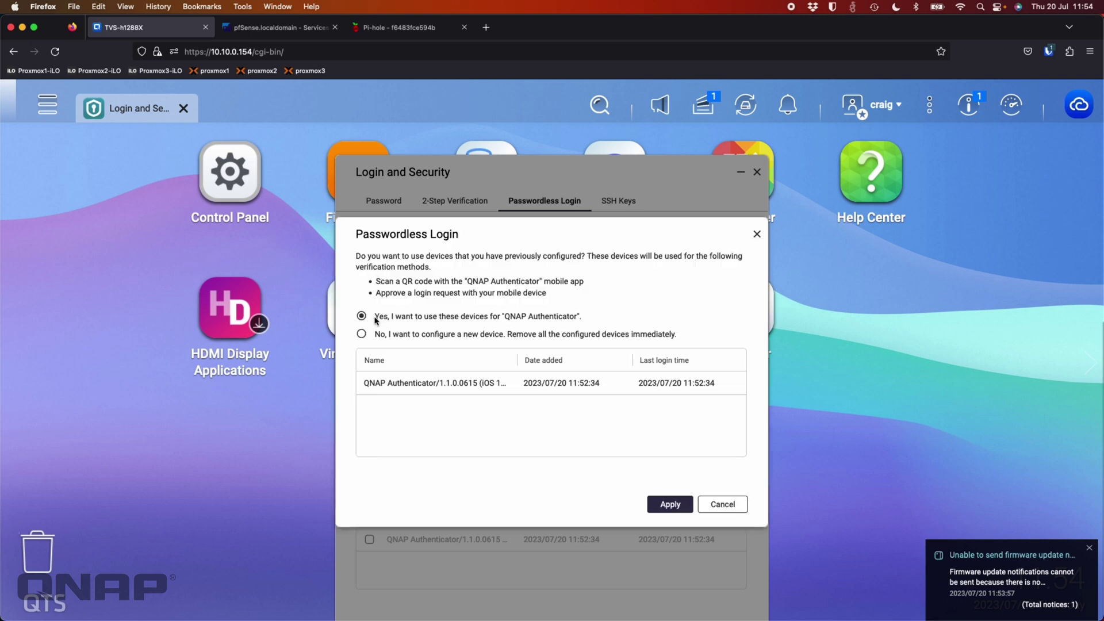
left_click(669, 506)
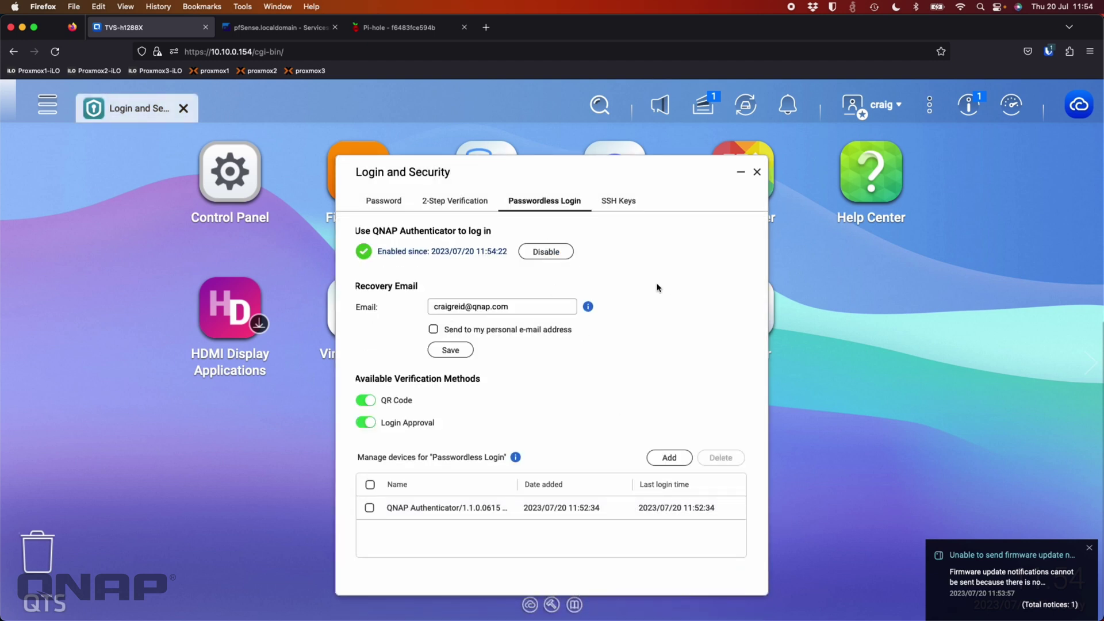
left_click(757, 173)
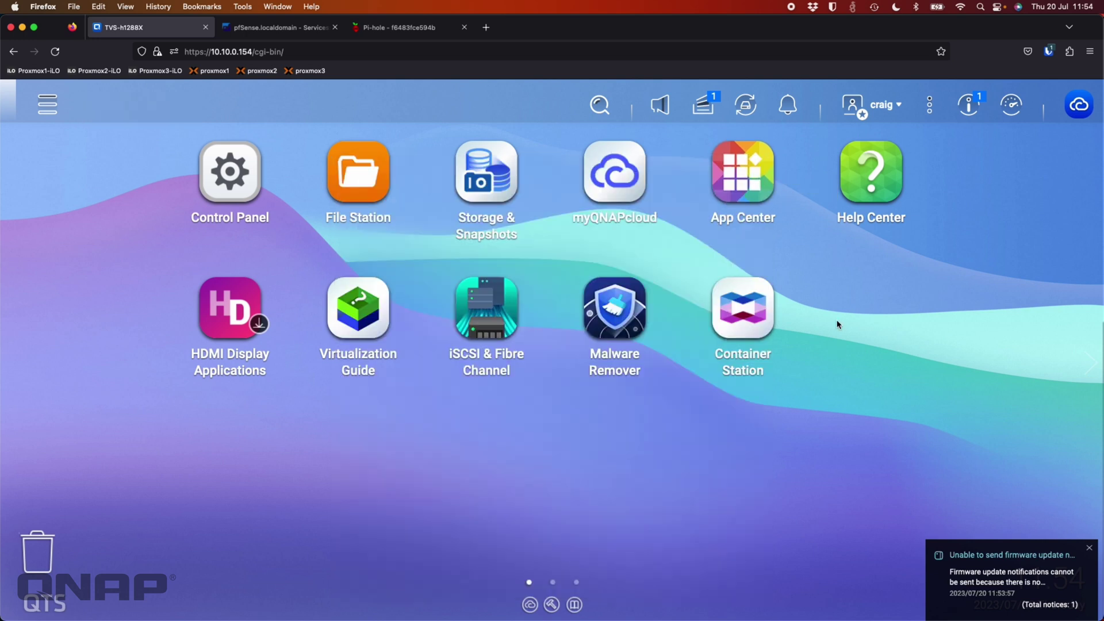
Log out, then enter the username to get the passwordless-login QR code.
left_click(887, 105)
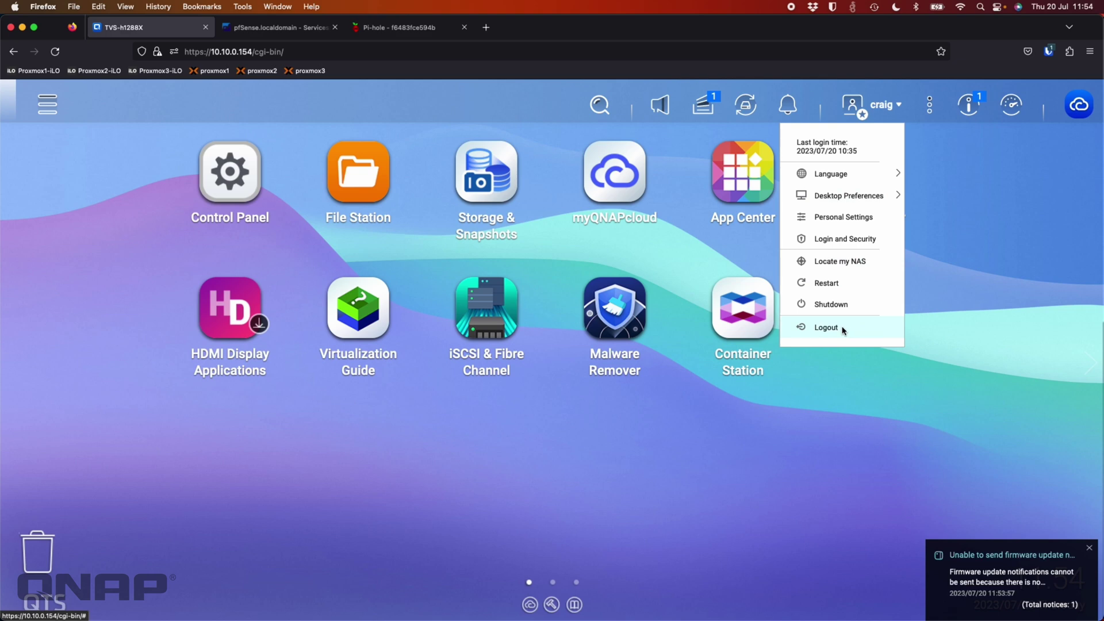
left_click(840, 329)
type("craig")
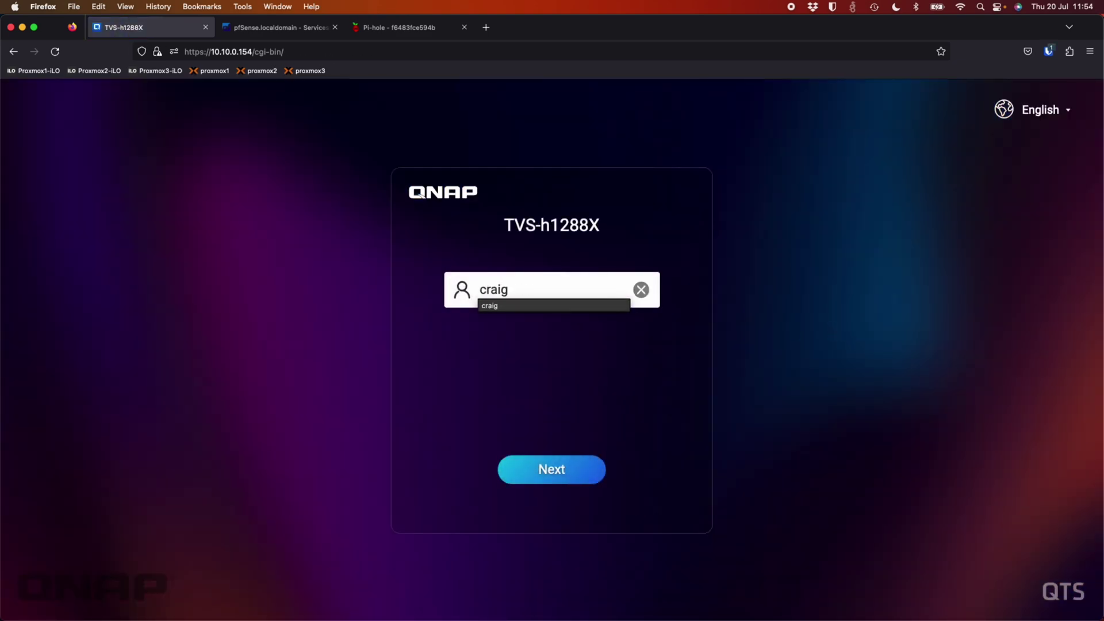
key("Return")
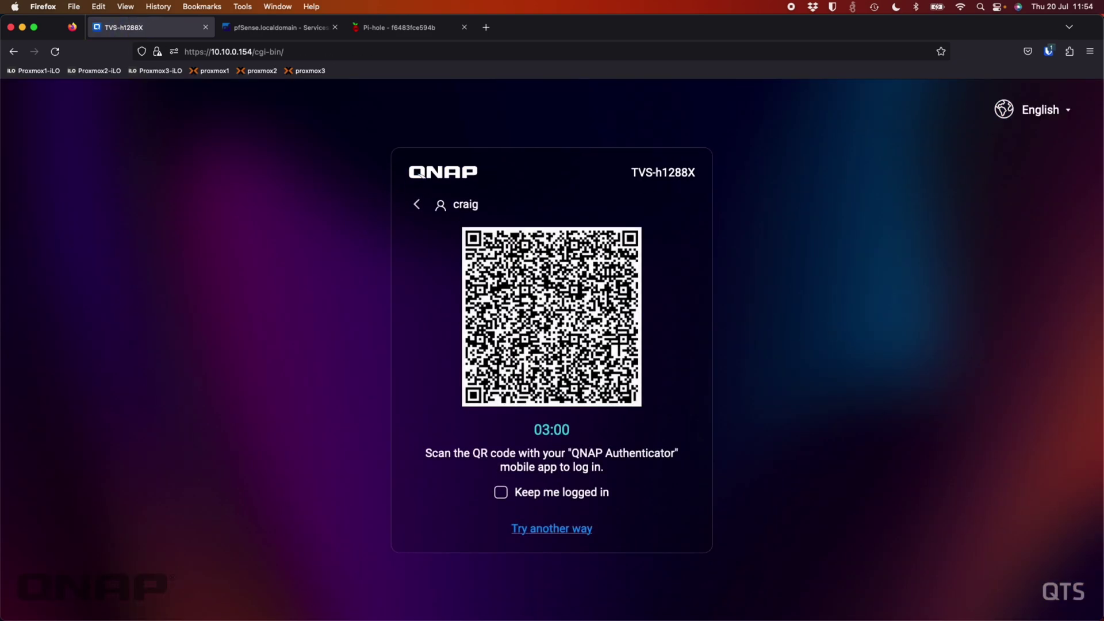